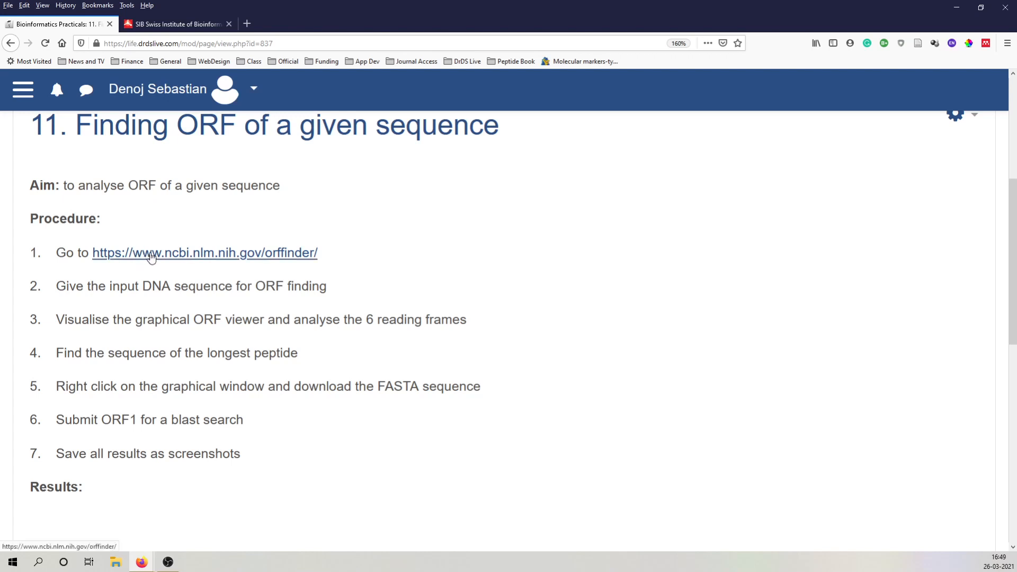
# Open the NCBI ORFfinder link from the practical's procedure in a new tab and go to its query sequence form.
pyautogui.rightClick(185, 254)
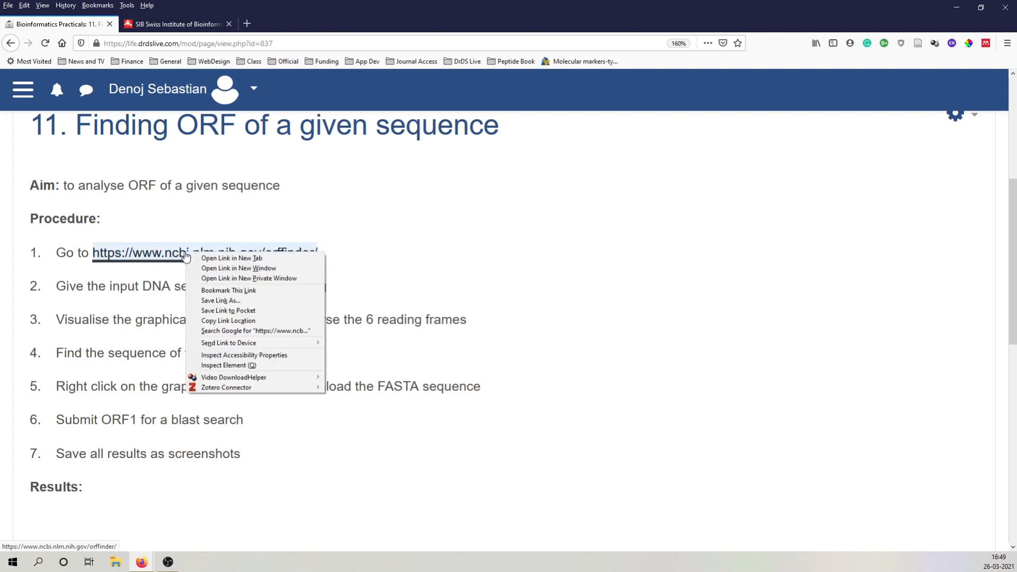
pyautogui.click(220, 259)
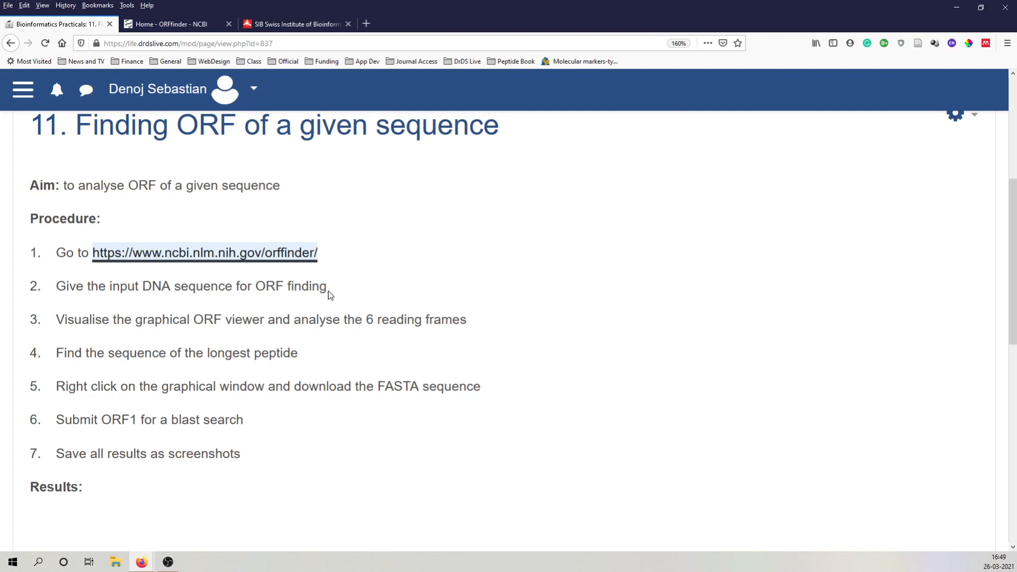
pyautogui.click(167, 28)
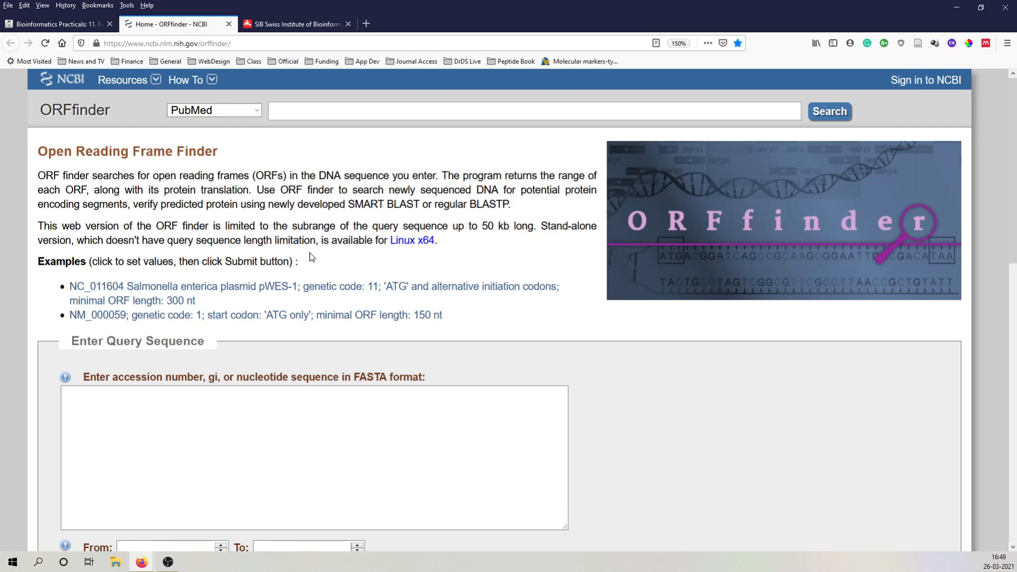
pyautogui.scroll(-2, 316, 244)
pyautogui.scroll(-2, 317, 243)
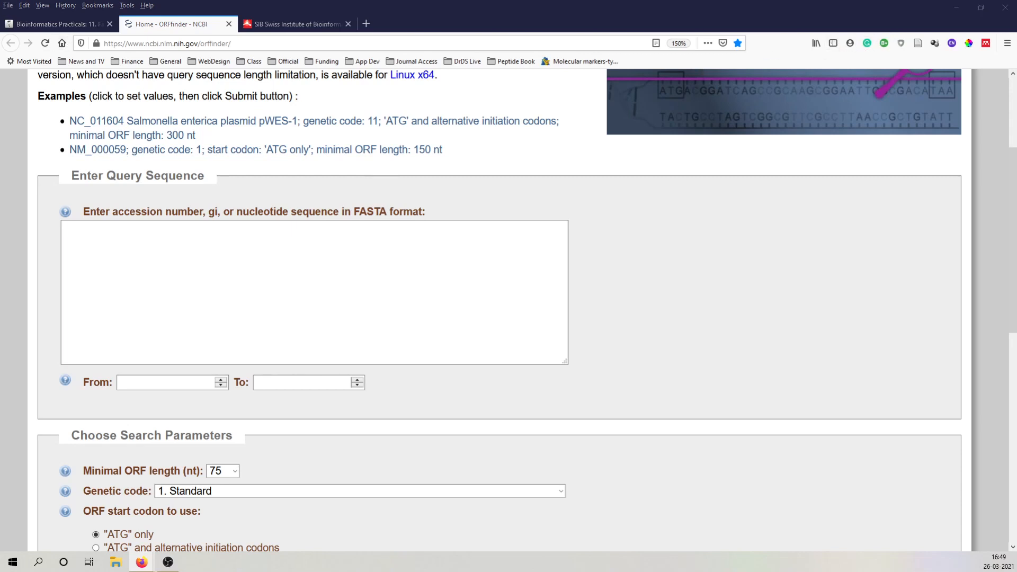
# Enlarge the browser's downloads list and open the folder containing the downloaded NC_000011.10 .fa file.
pyautogui.moveTo(0, 193); pyautogui.dragTo(576, 54)
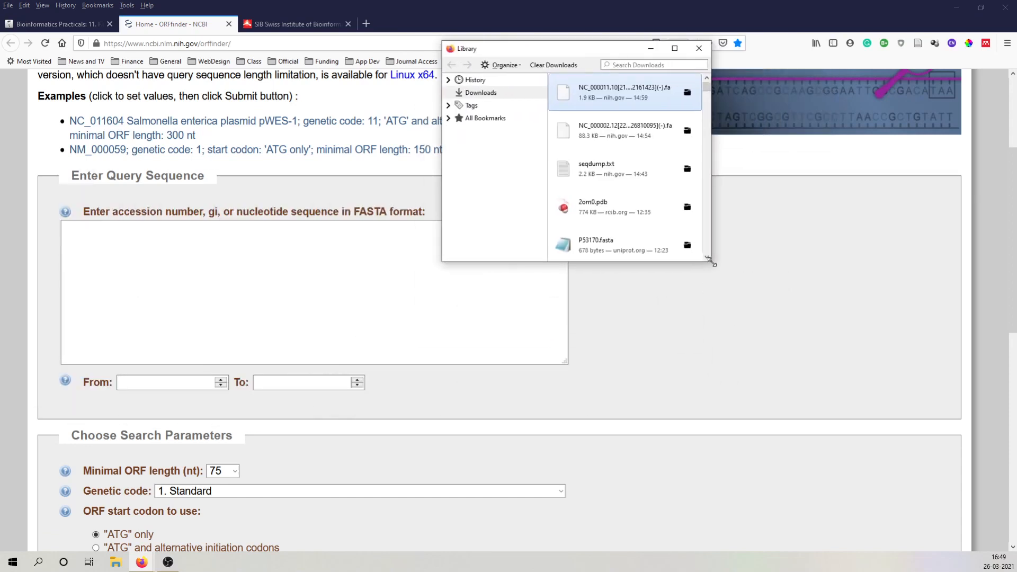
pyautogui.moveTo(710, 259); pyautogui.dragTo(939, 412)
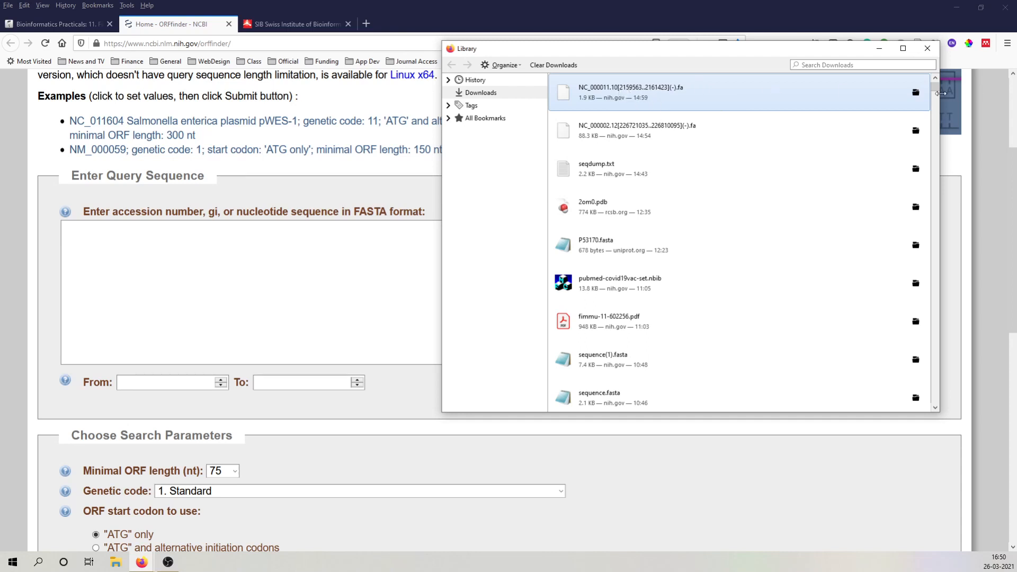
pyautogui.click(915, 92)
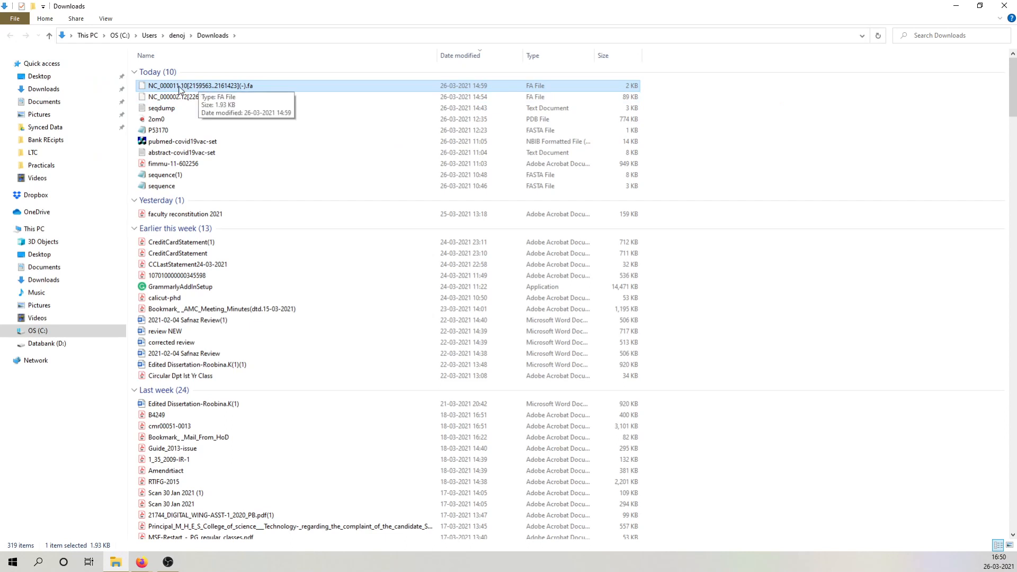
# Copy the accession NC_000011.10 from the downloaded file's name and enter it as the ORFfinder query sequence.
pyautogui.click(184, 87)
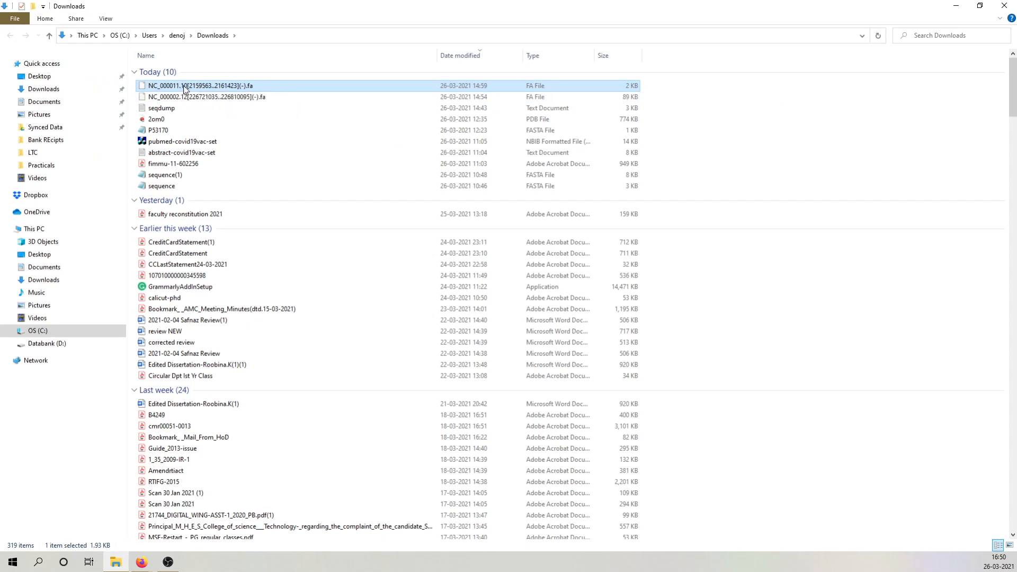
pyautogui.moveTo(187, 85); pyautogui.dragTo(143, 83)
pyautogui.hotkey('ctrl', 'c')
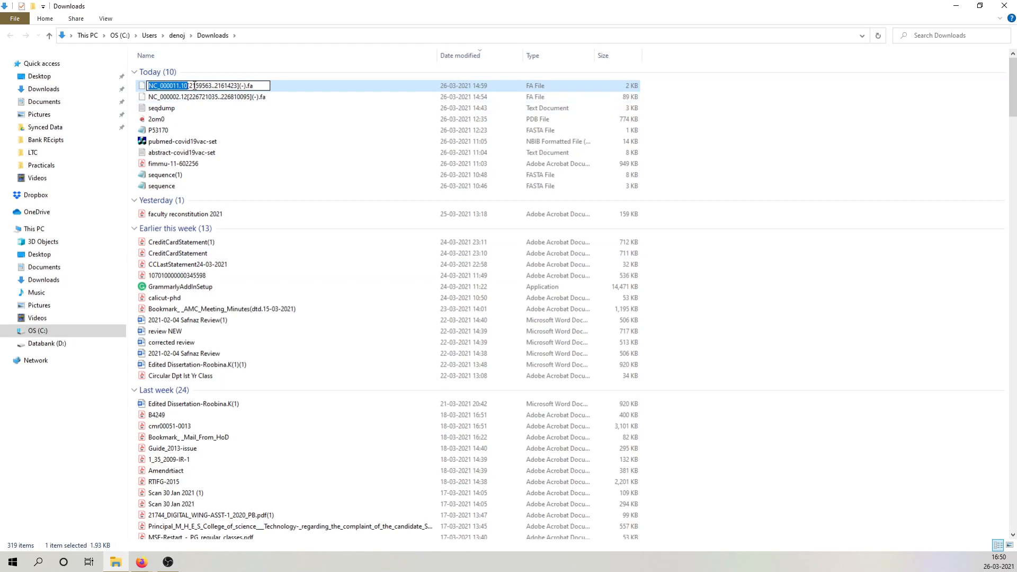
pyautogui.click(141, 562)
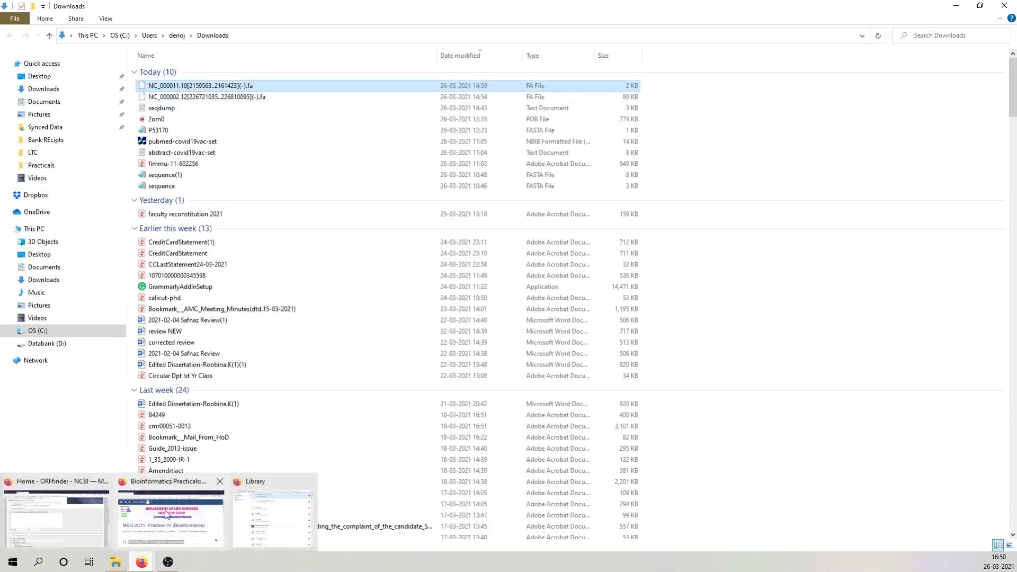
pyautogui.click(56, 523)
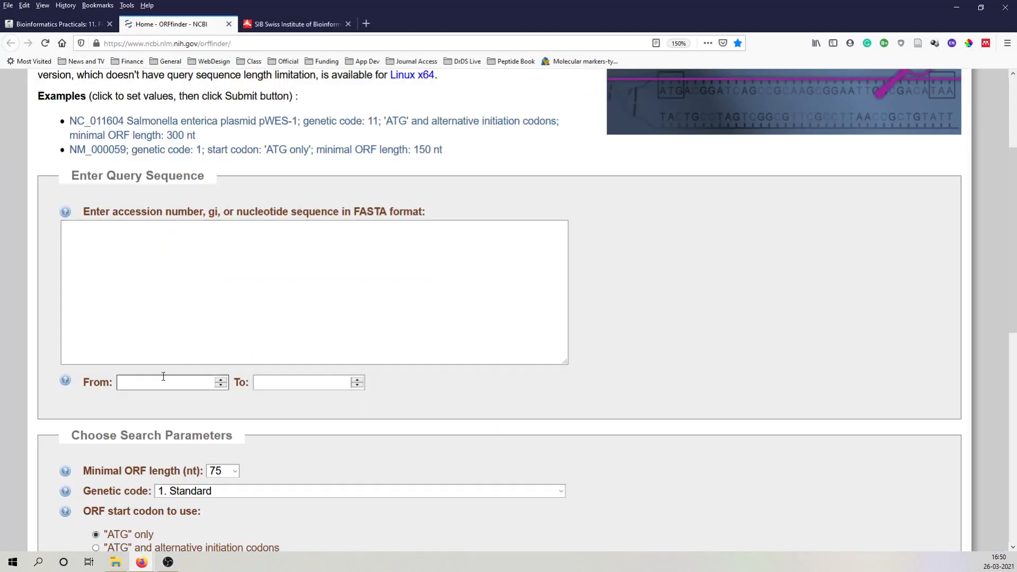
pyautogui.click(95, 238)
pyautogui.hotkey('ctrl', 'v')
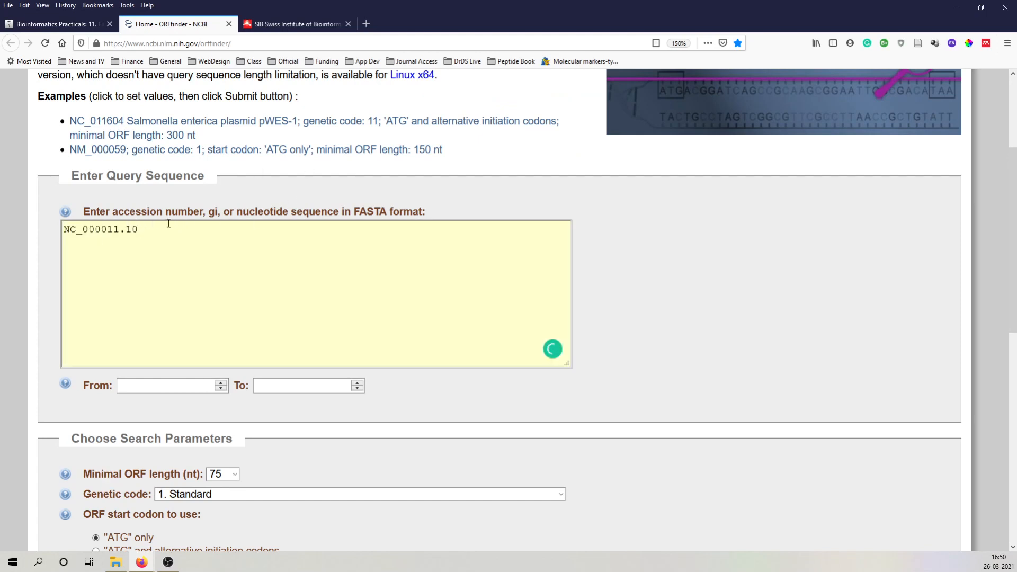
# Copy the range 2159563..2161423 from the same file name and paste it as the query's From value.
pyautogui.click(114, 564)
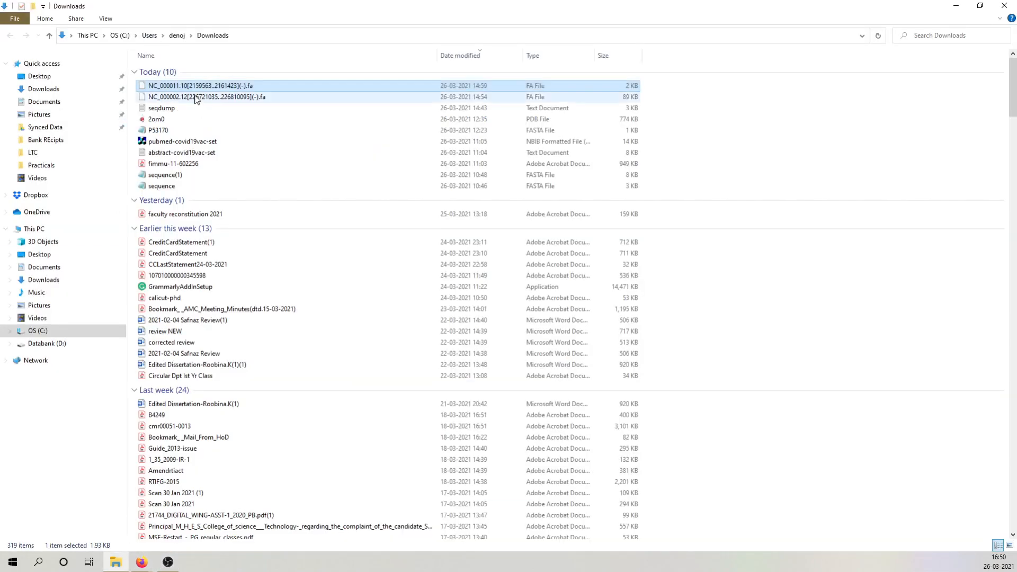
pyautogui.click(222, 87)
pyautogui.click(235, 85)
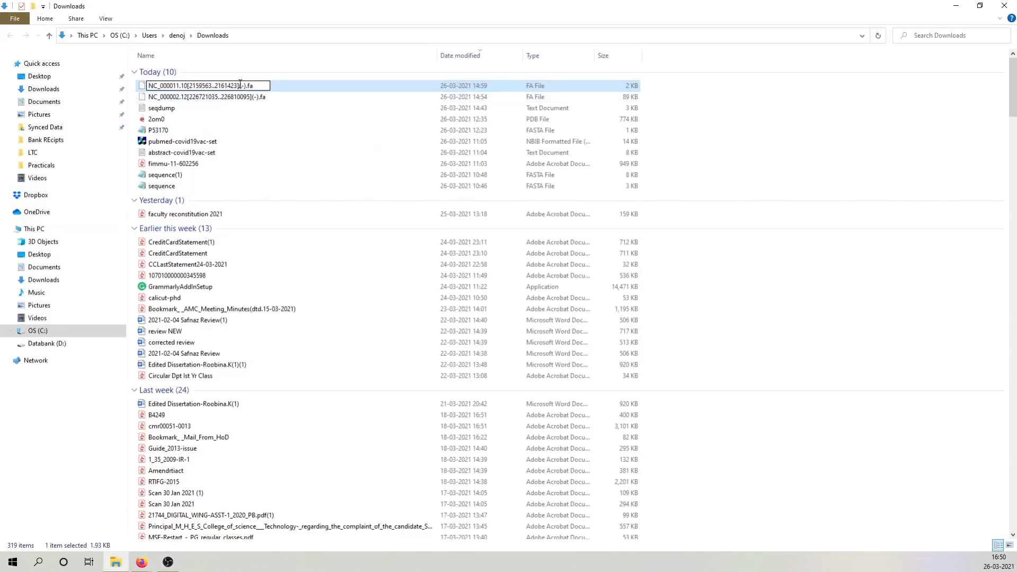
pyautogui.moveTo(237, 85); pyautogui.dragTo(189, 85)
pyautogui.hotkey('ctrl', 'c')
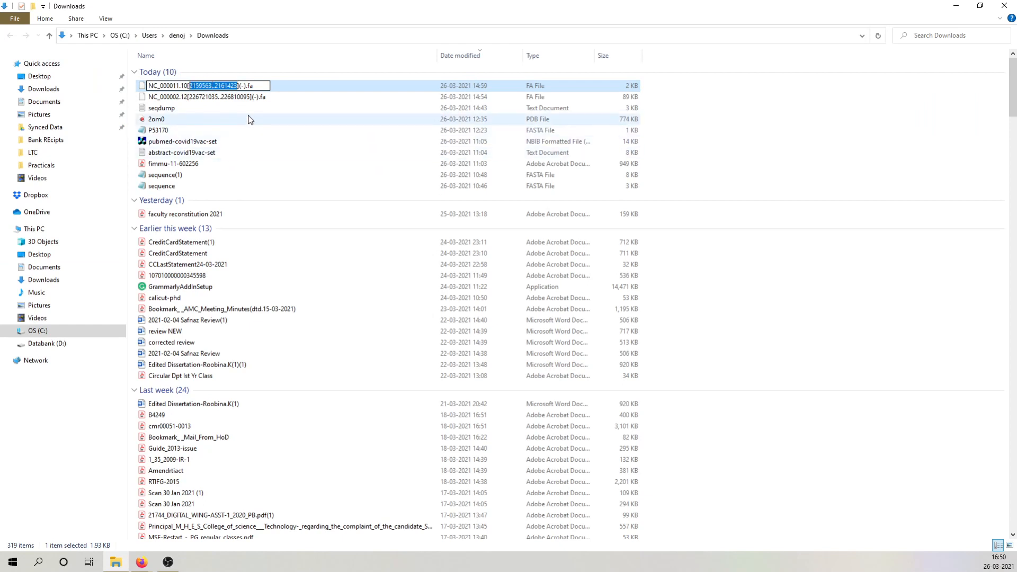
pyautogui.click(143, 563)
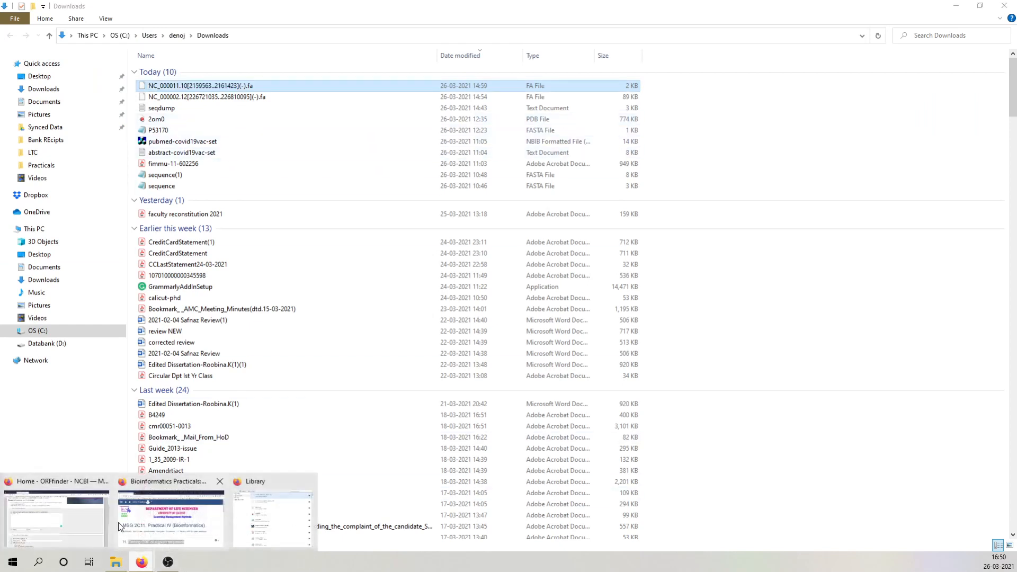
pyautogui.click(85, 527)
pyautogui.click(143, 389)
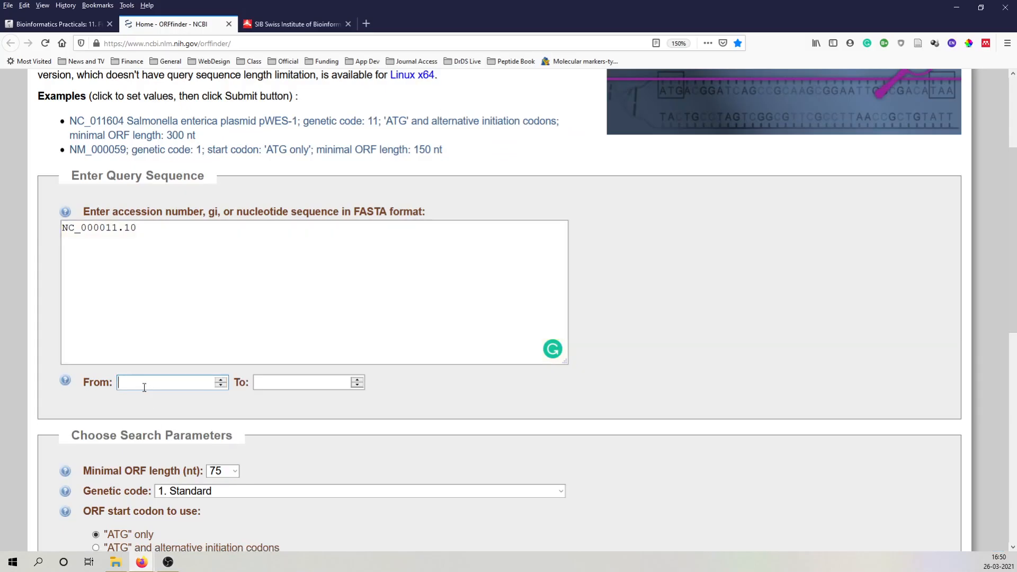
pyautogui.hotkey('ctrl', 'v')
# Split the pasted range so the query runs from 2159563 to 2161423.
pyautogui.moveTo(206, 383); pyautogui.dragTo(165, 382)
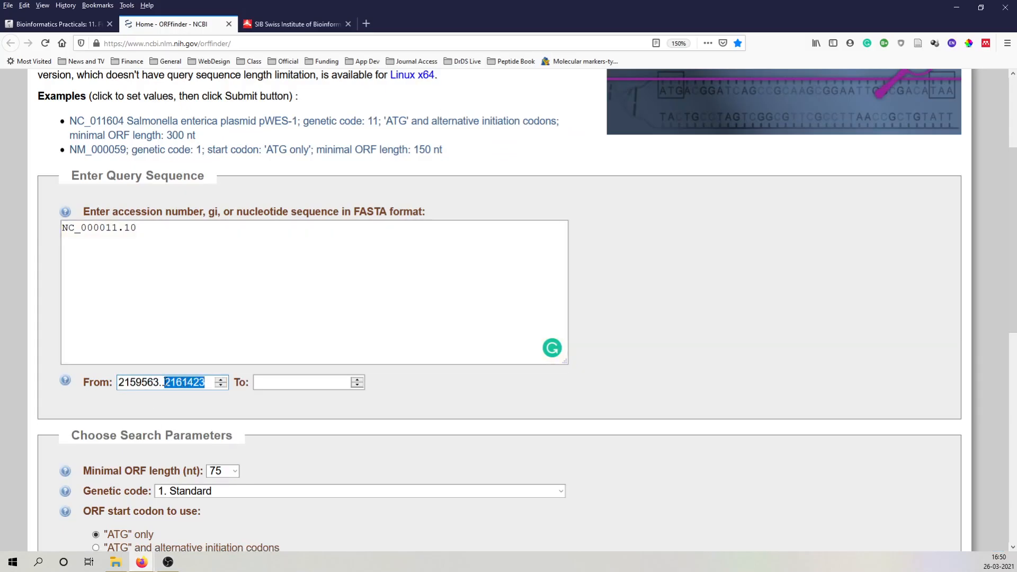
pyautogui.hotkey('ctrl', 'x')
pyautogui.press('BackSpace')
pyautogui.press('BackSpace')
pyautogui.click(272, 383)
pyautogui.hotkey('ctrl', 'v')
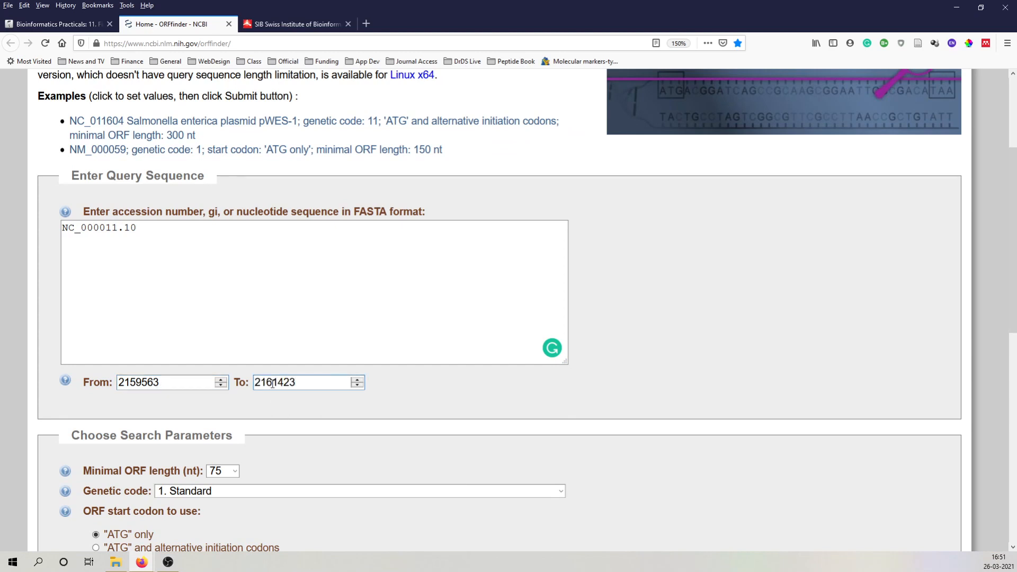
# Submit the ORF search with minimal length 75, the Standard genetic code and "ATG" only as start codon.
pyautogui.click(155, 241)
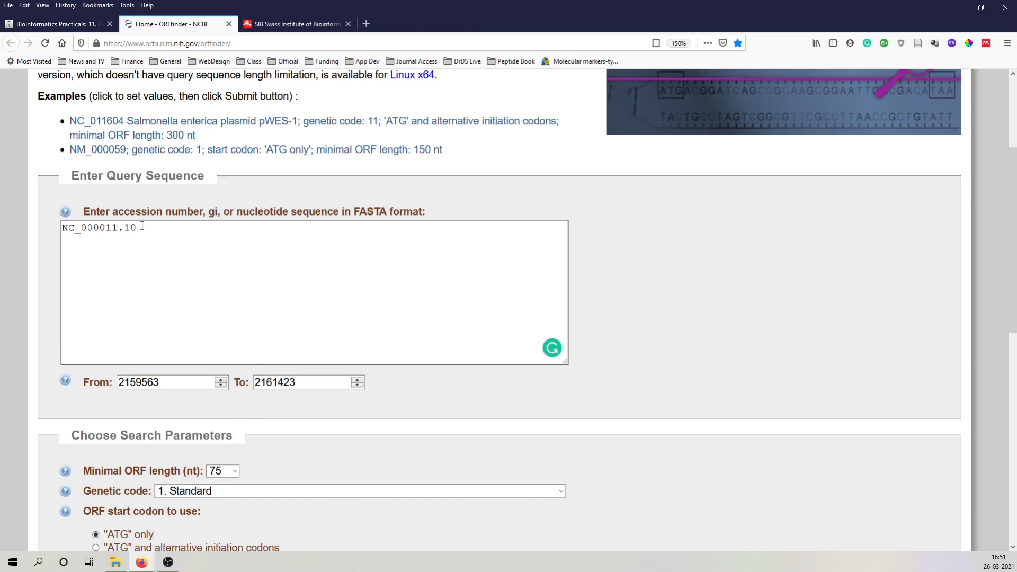
pyautogui.click(146, 226)
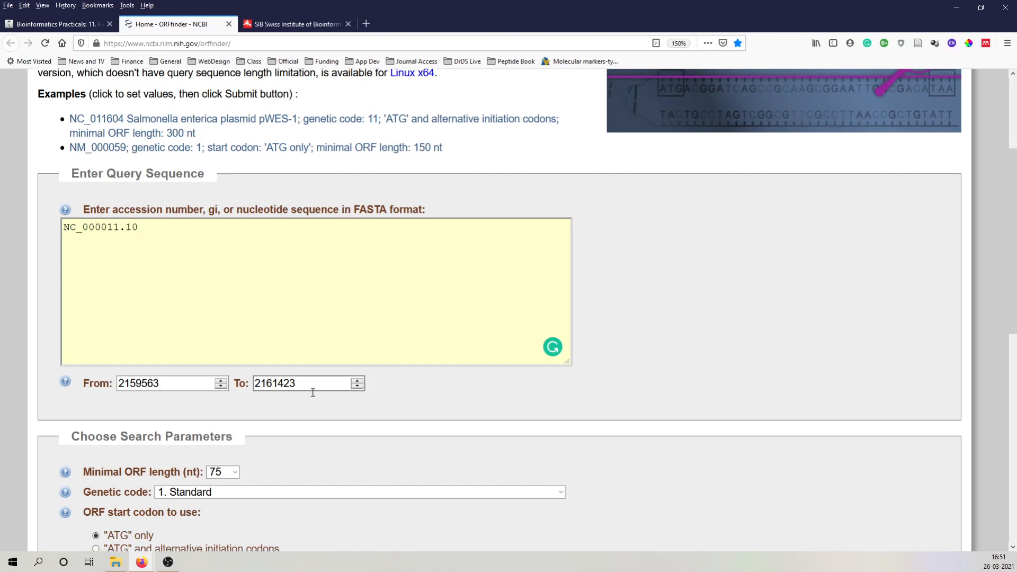
pyautogui.scroll(-5, 313, 392)
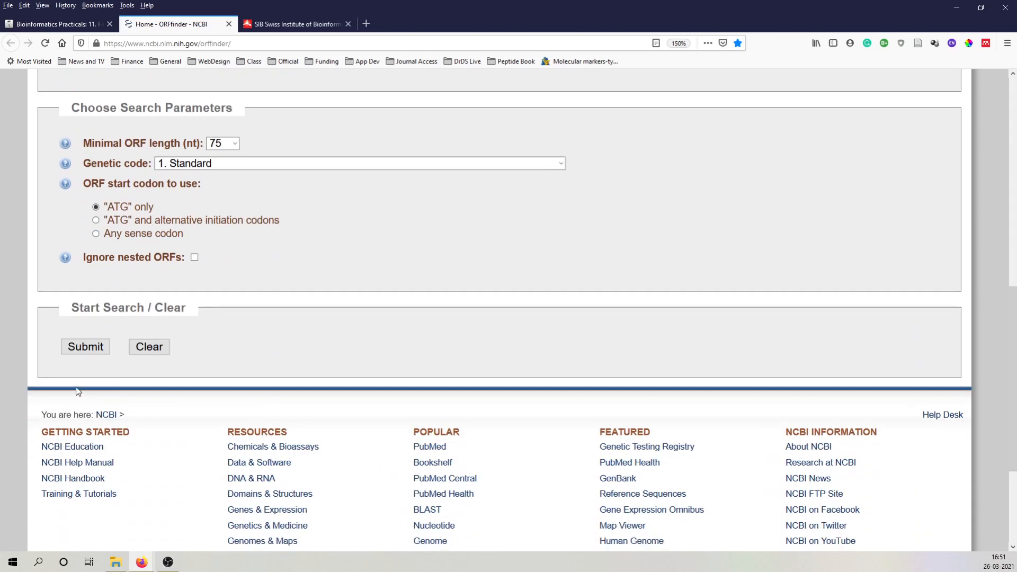
pyautogui.click(85, 347)
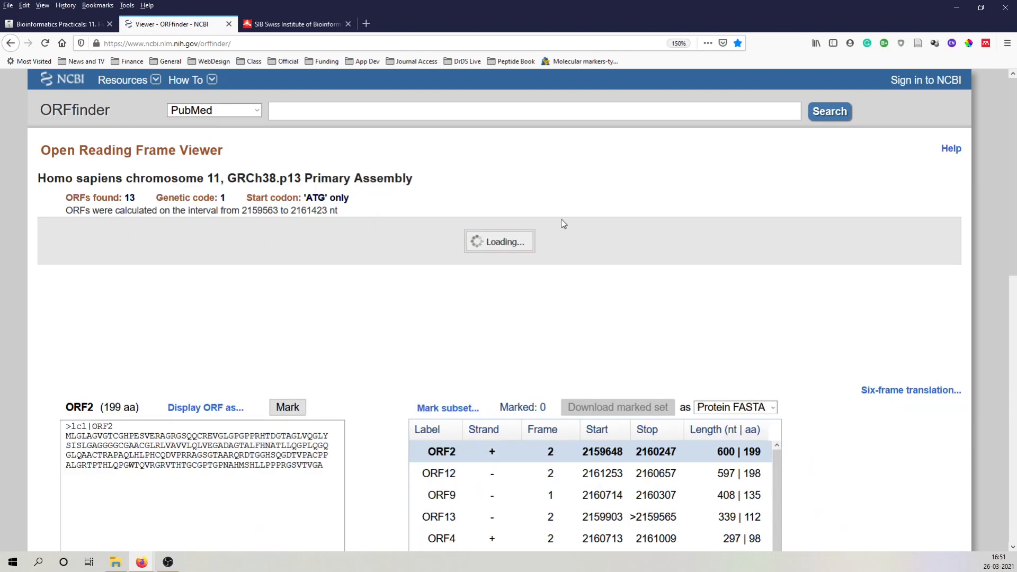
# Try to display the six-frame translation of the sequence in its own window, and close that window.
pyautogui.scroll(-2, 563, 218)
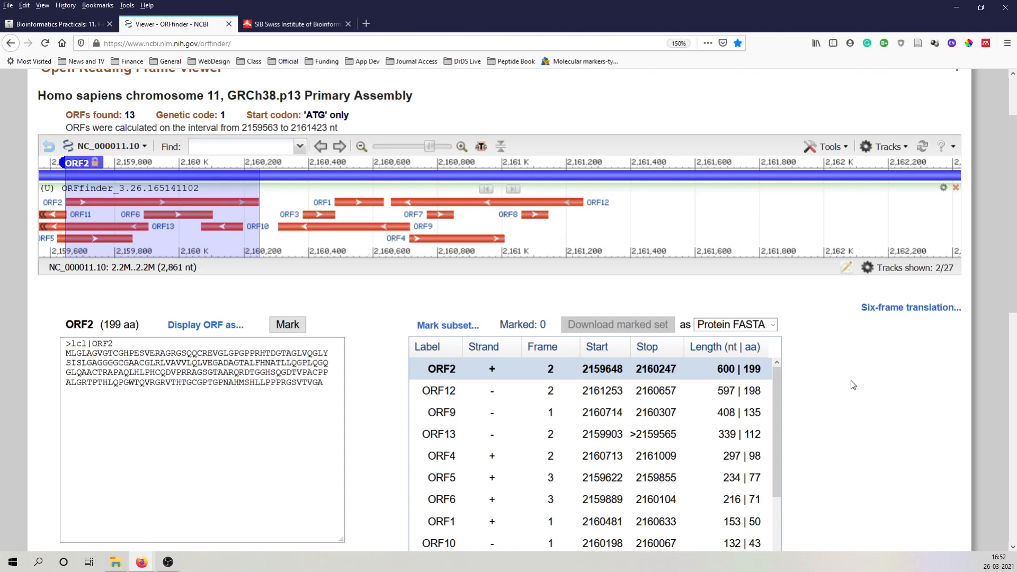
pyautogui.click(874, 312)
pyautogui.click(899, 276)
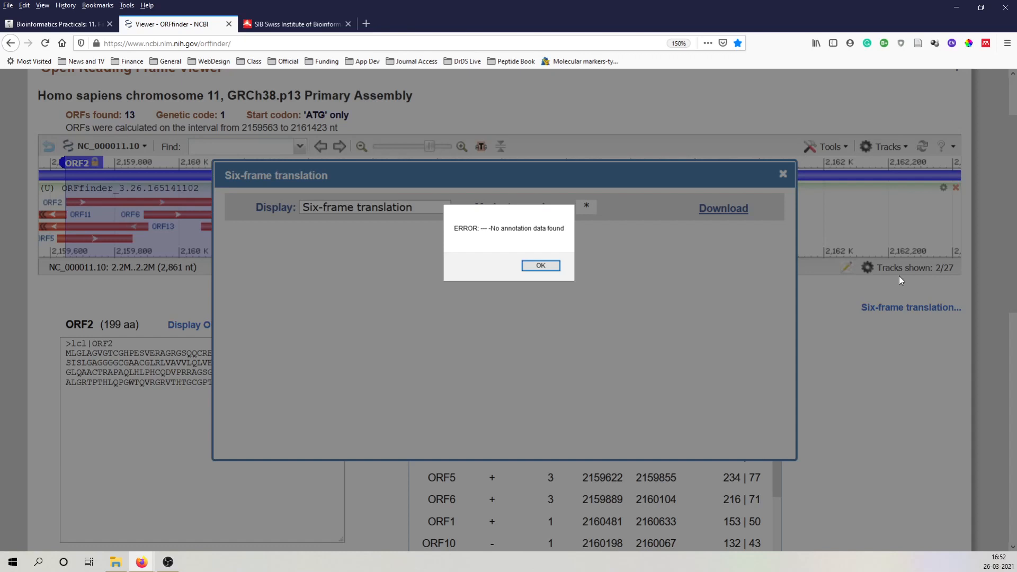
pyautogui.click(545, 265)
pyautogui.click(786, 174)
# Add the six-frame translation track to the graphical ORF viewer and inspect the details of ORF2.
pyautogui.click(874, 309)
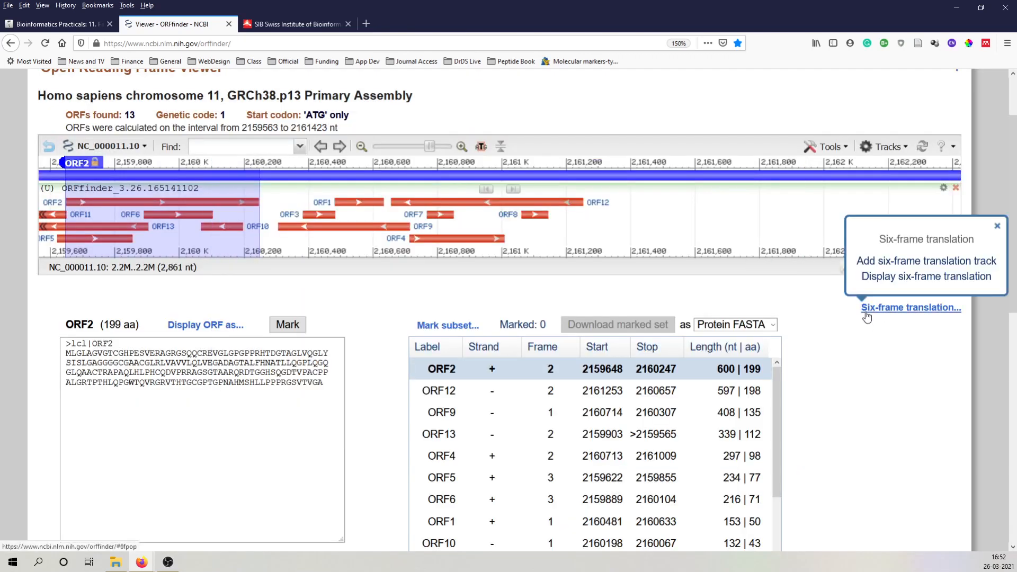
pyautogui.click(880, 260)
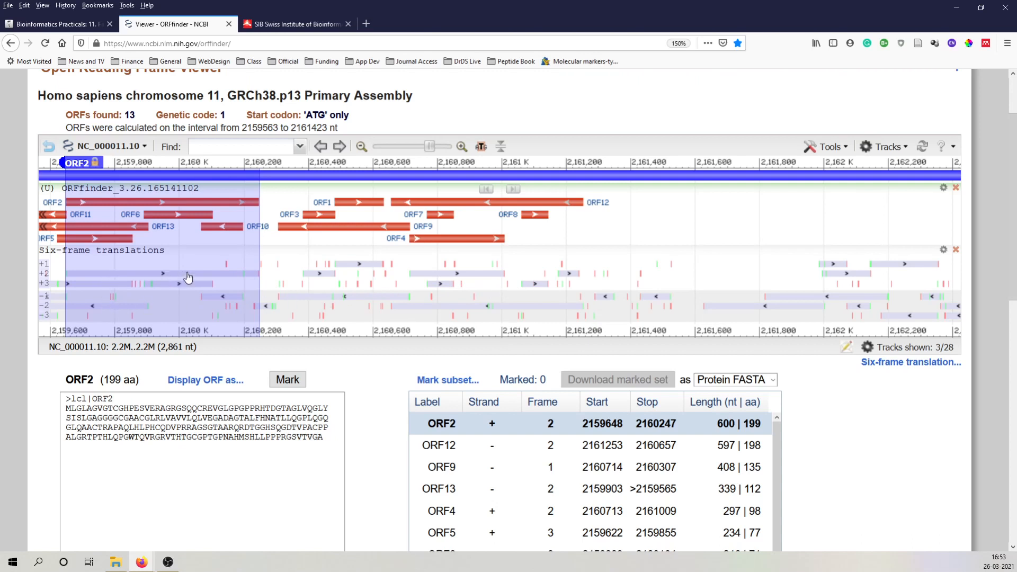
pyautogui.moveTo(223, 206)
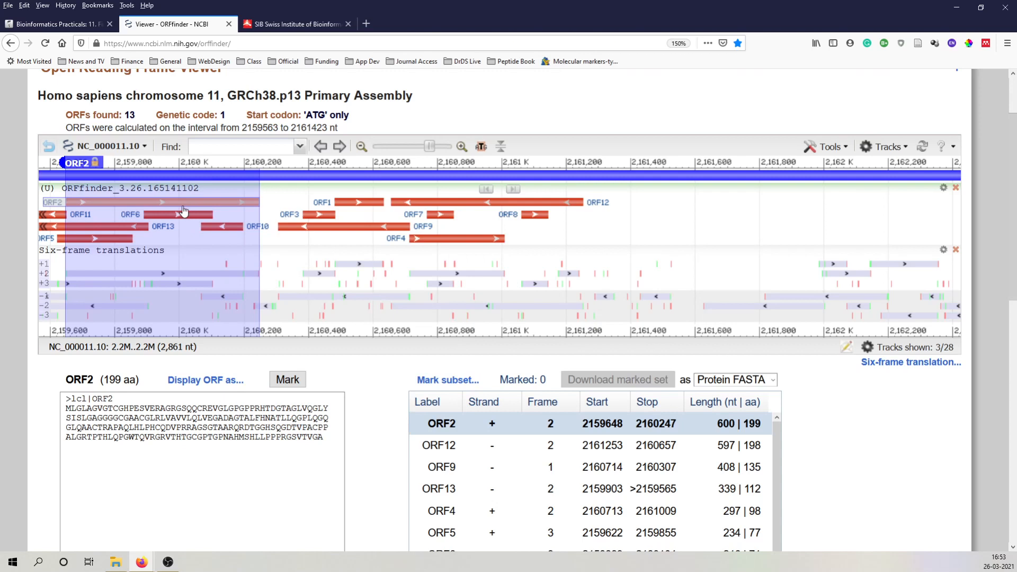
pyautogui.moveTo(179, 205)
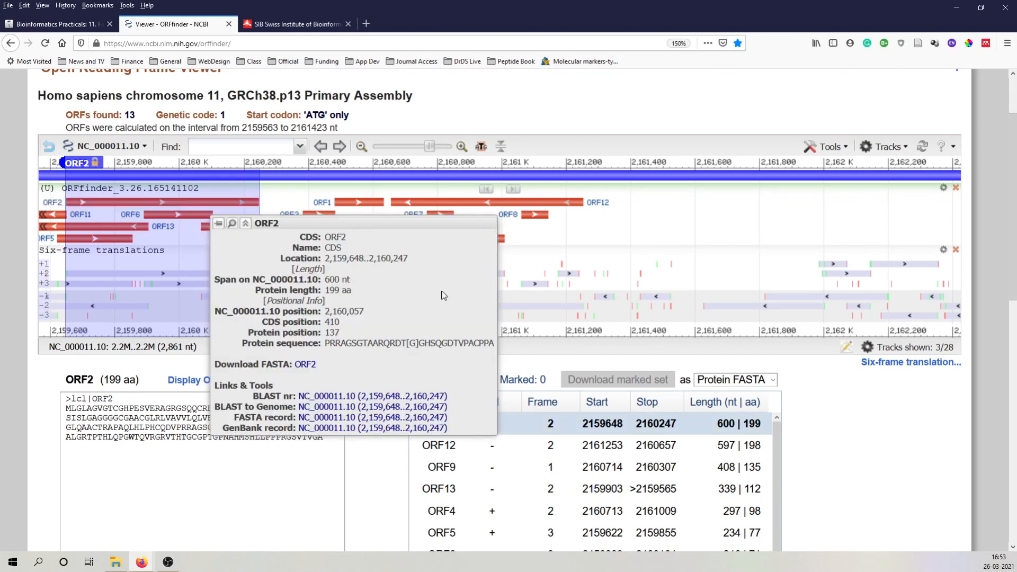
# Select ORF12 in the ORF table and review its protein sequence and the BLAST options below.
pyautogui.moveTo(570, 206)
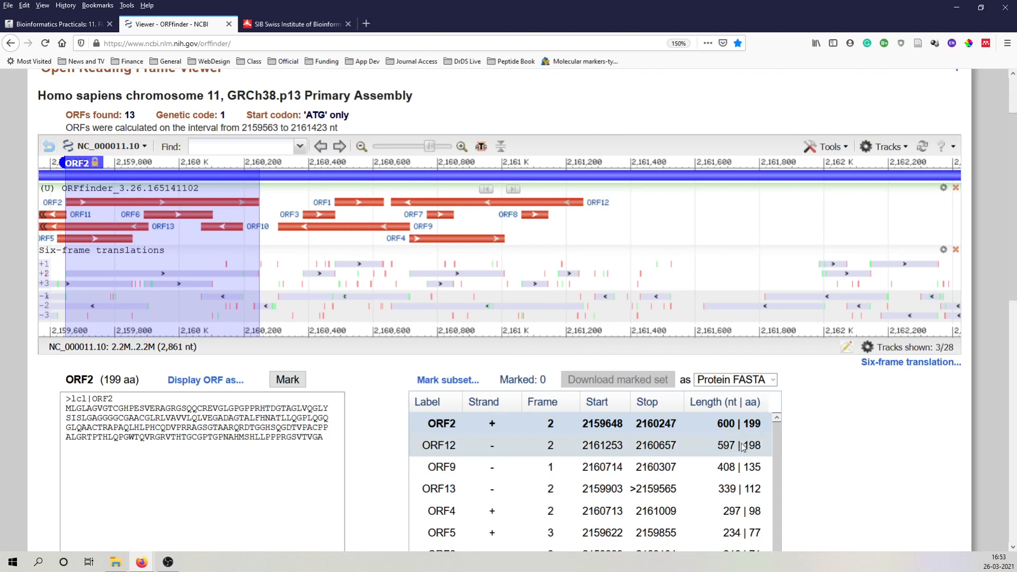
pyautogui.click(444, 444)
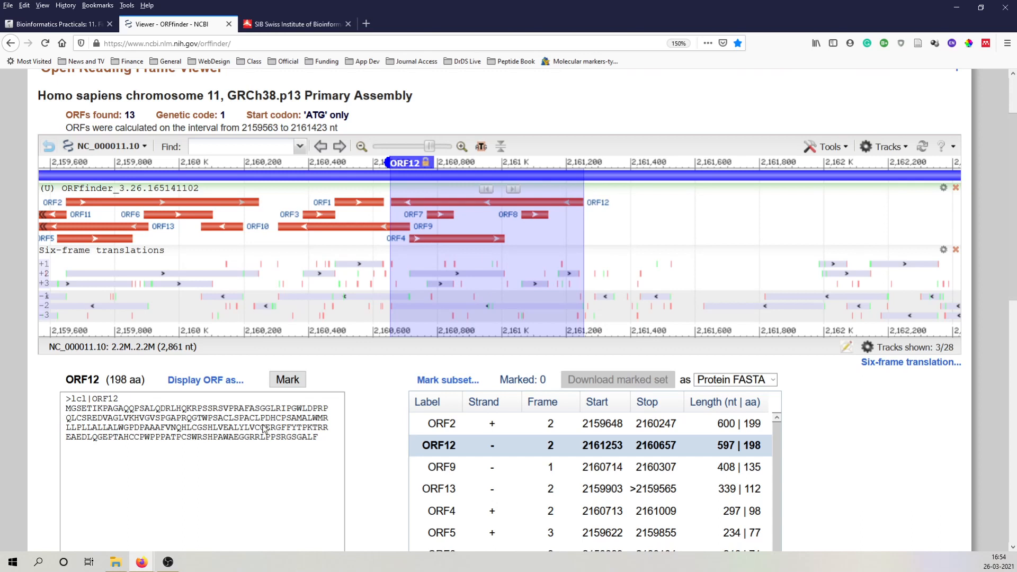
pyautogui.scroll(-2, 319, 446)
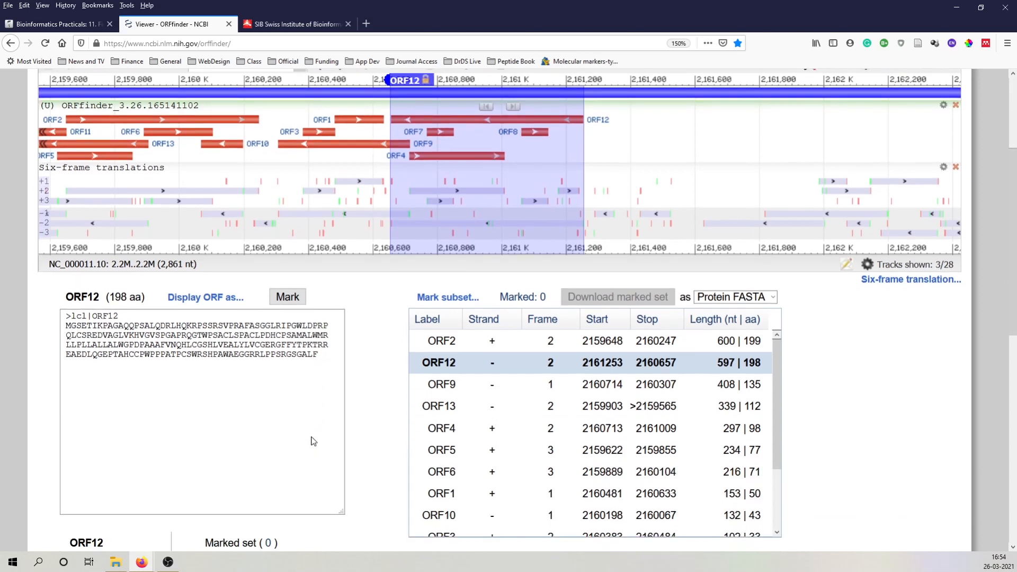
pyautogui.scroll(-2, 310, 430)
pyautogui.scroll(2, 360, 296)
pyautogui.scroll(2, 546, 99)
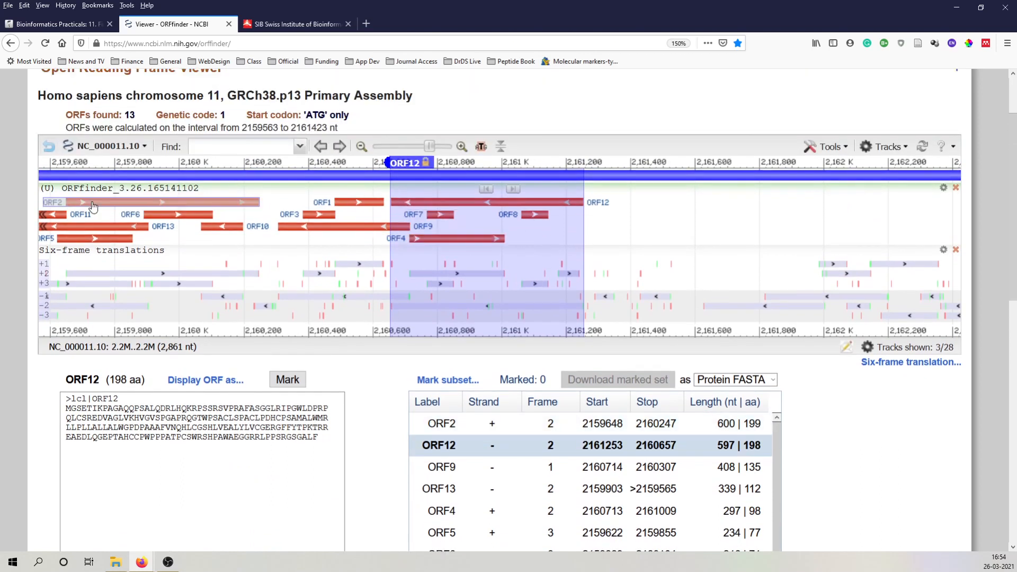
pyautogui.scroll(-2, 139, 418)
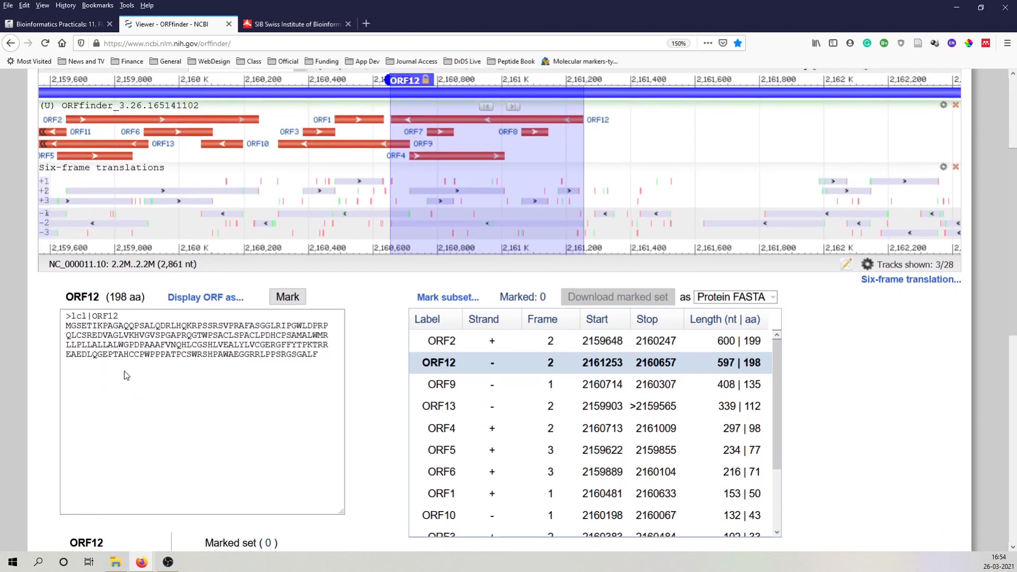
pyautogui.scroll(-2, 154, 342)
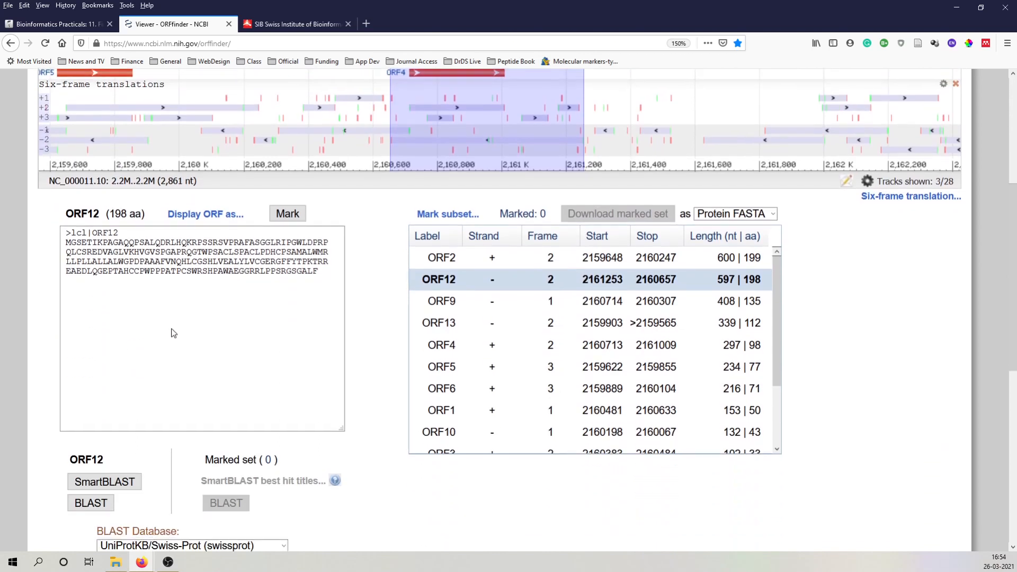
# Select ORF2 in the ORF table, run SmartBLAST on its protein, and review the result summary and hit descriptions.
pyautogui.scroll(-2, 206, 350)
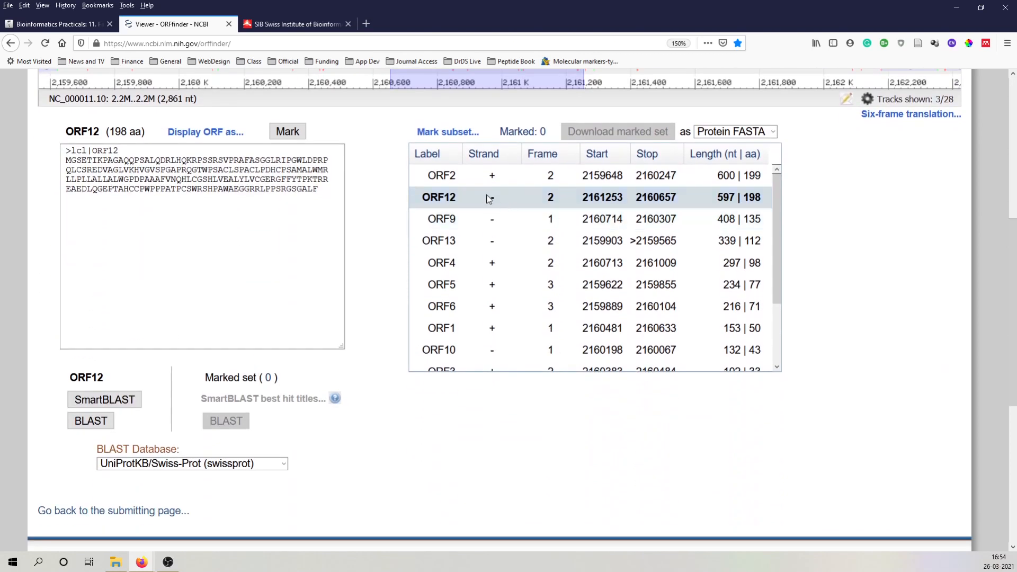
pyautogui.click(457, 182)
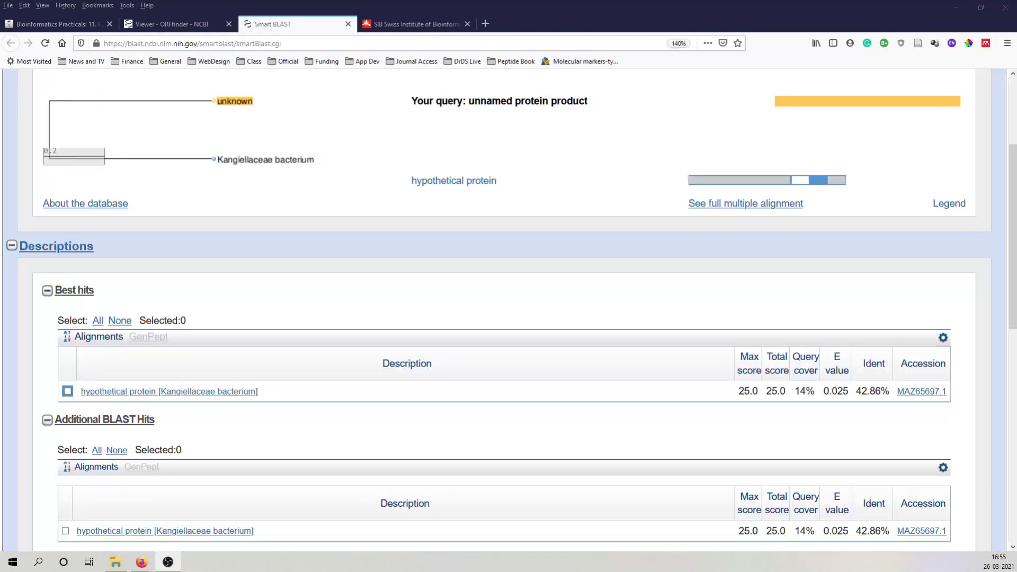
pyautogui.scroll(3, 348, 243)
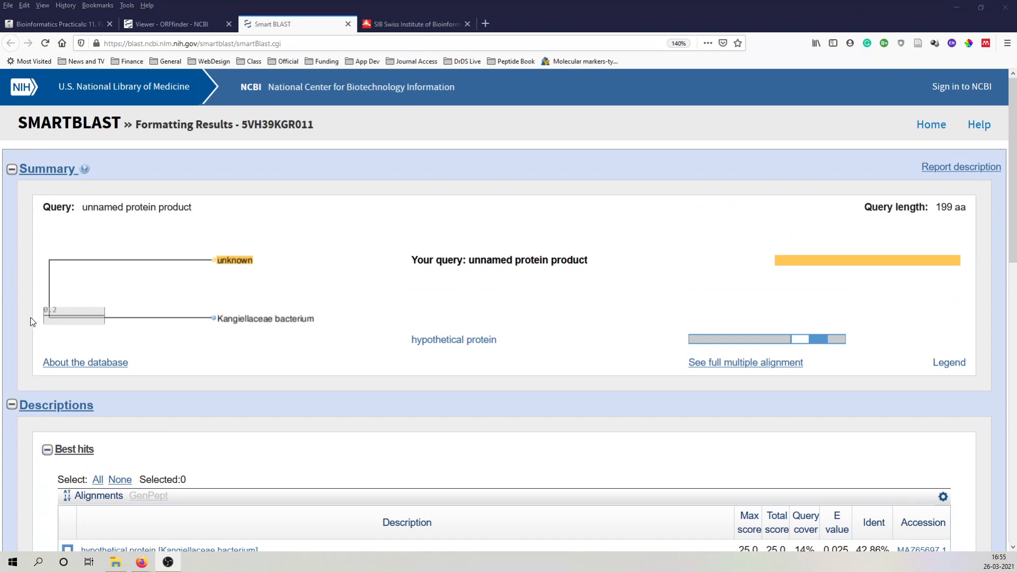
pyautogui.scroll(-3, 143, 286)
pyautogui.scroll(-2, 143, 287)
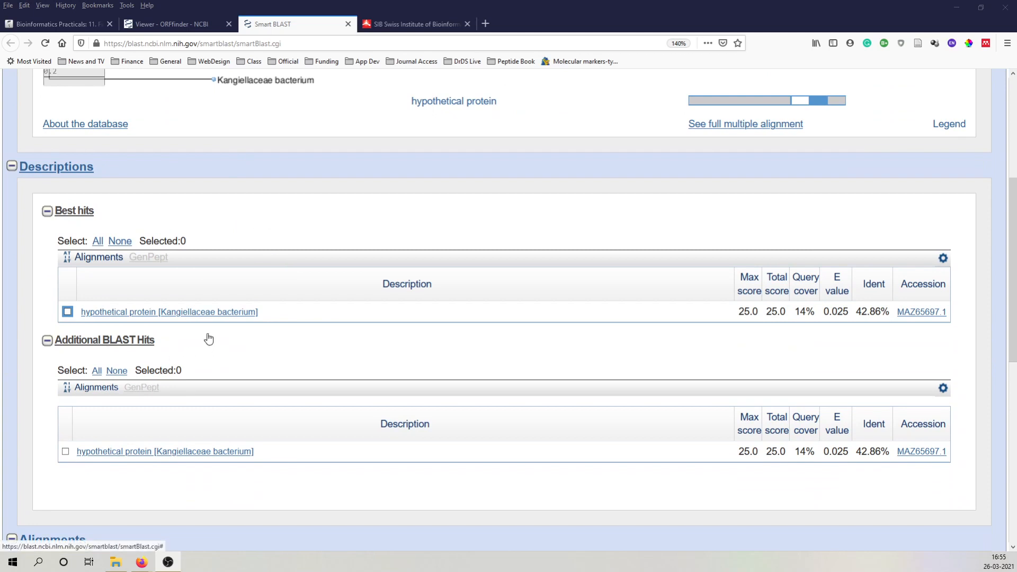
pyautogui.scroll(5, 174, 275)
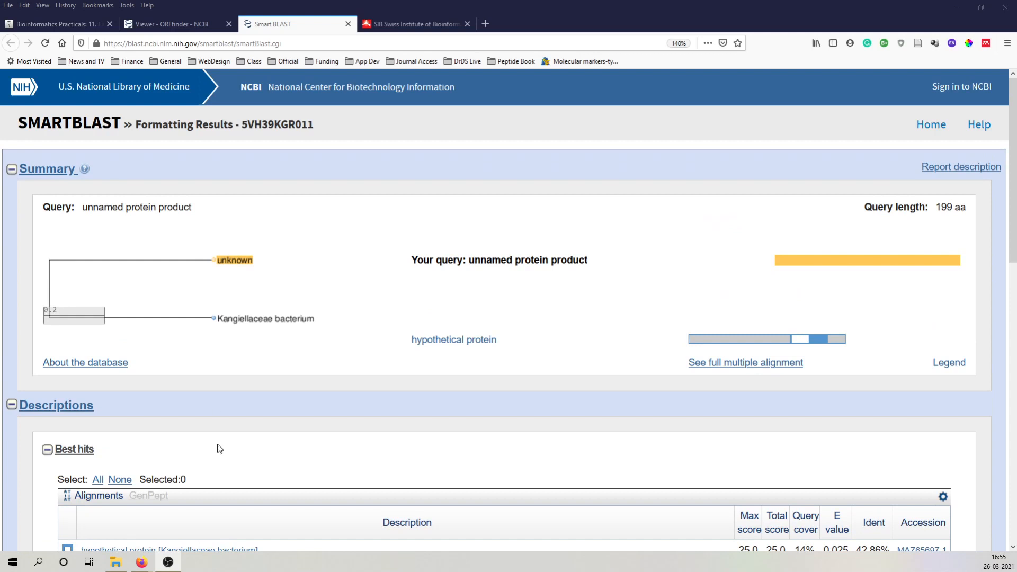
pyautogui.scroll(-3, 215, 412)
pyautogui.scroll(3, 197, 288)
# Return to the ORFfinder results and check the ORF map and the BLAST options for ORF2.
pyautogui.click(168, 24)
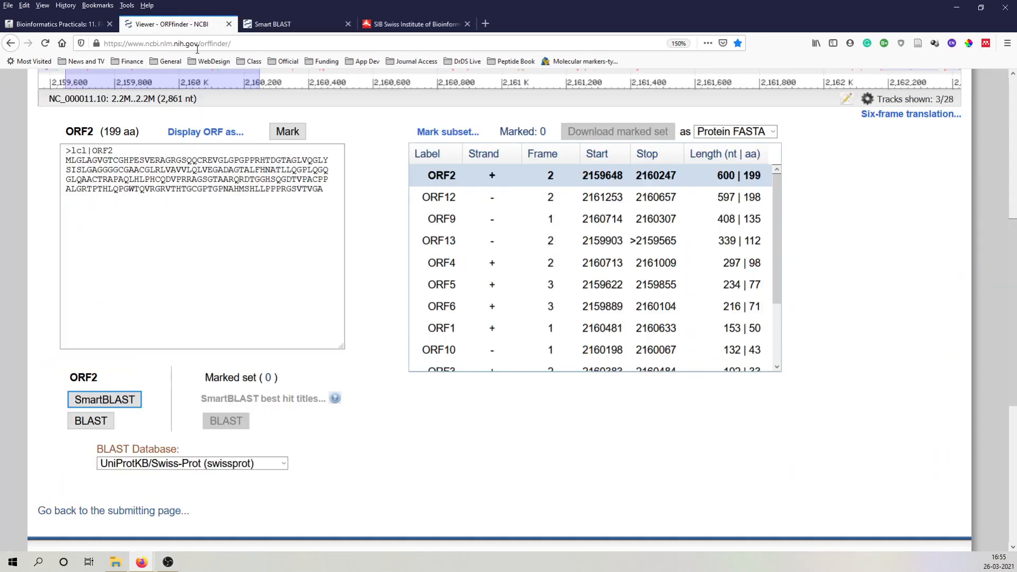
pyautogui.scroll(3, 304, 272)
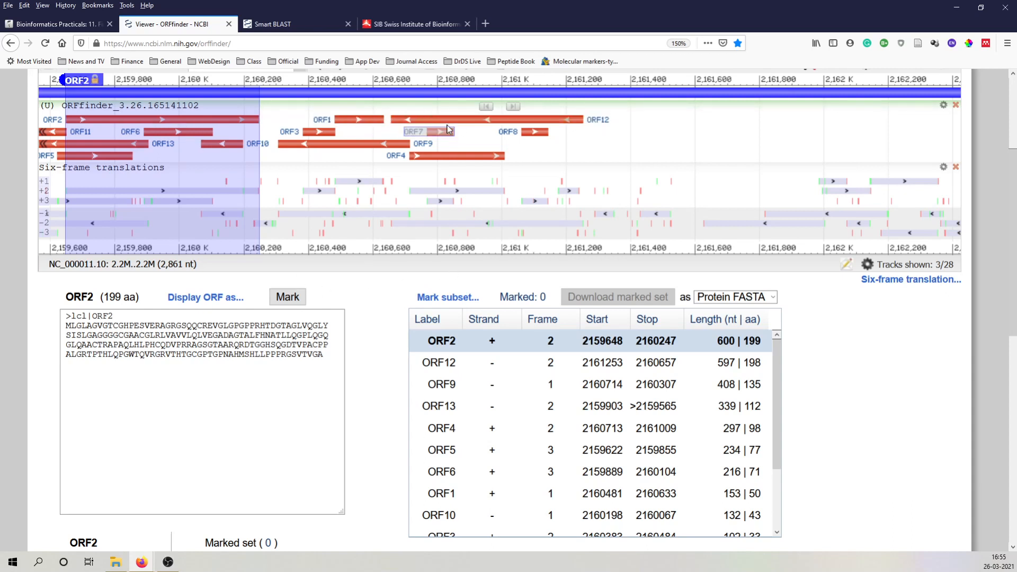
pyautogui.moveTo(454, 123)
pyautogui.scroll(-3, 278, 381)
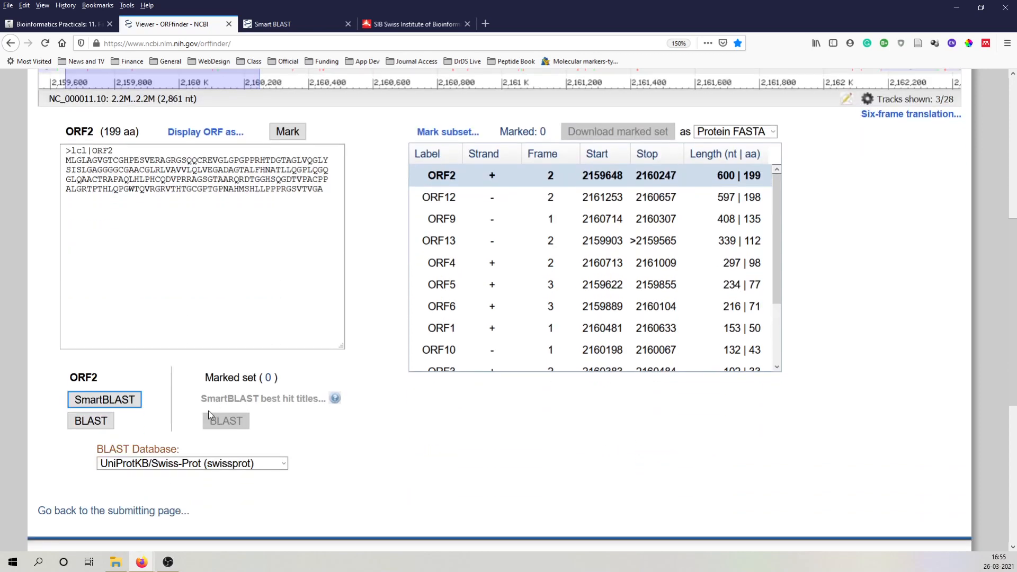
# Examine the hits and pairwise alignments in ORF2's SmartBLAST report, and close the report.
pyautogui.click(115, 401)
pyautogui.click(281, 31)
pyautogui.scroll(-5, 97, 288)
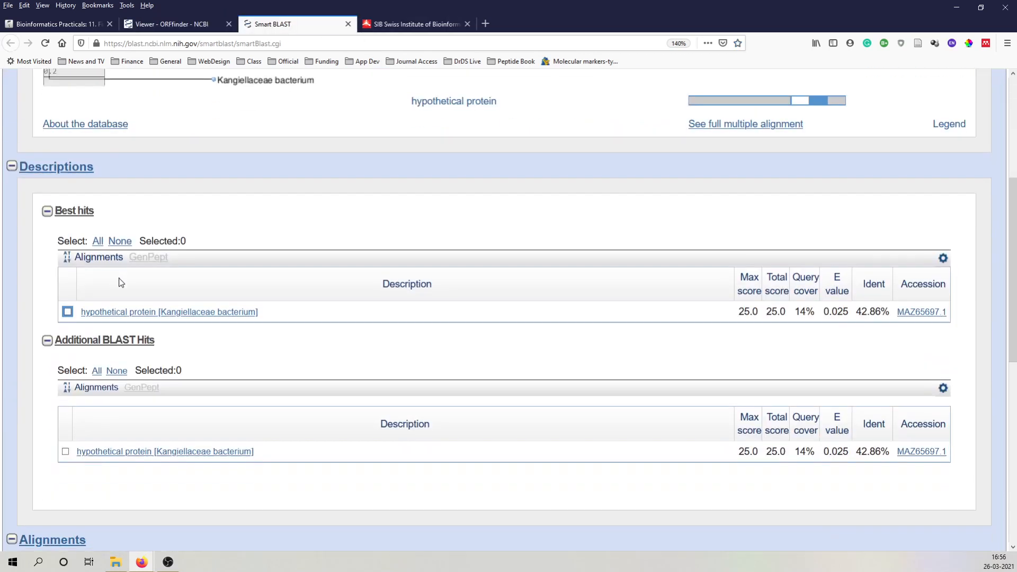
pyautogui.scroll(-2, 183, 277)
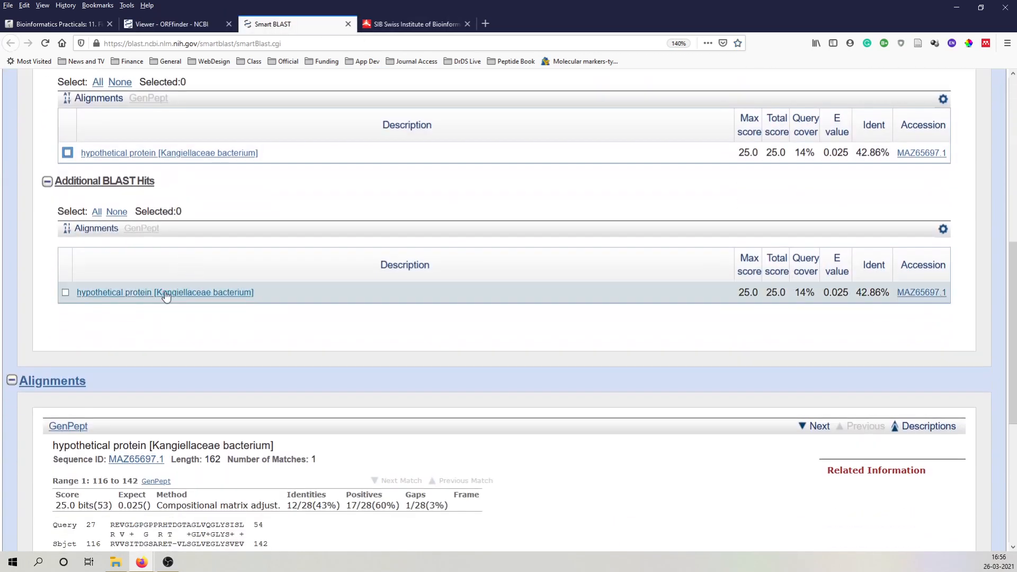
pyautogui.scroll(-2, 196, 267)
pyautogui.scroll(-6, 207, 297)
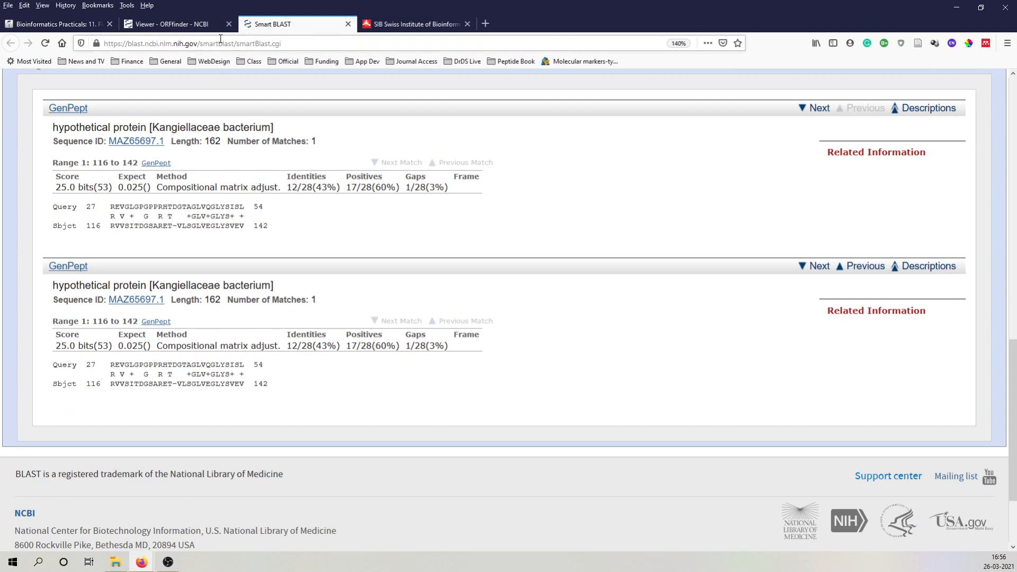
pyautogui.scroll(15, 191, 133)
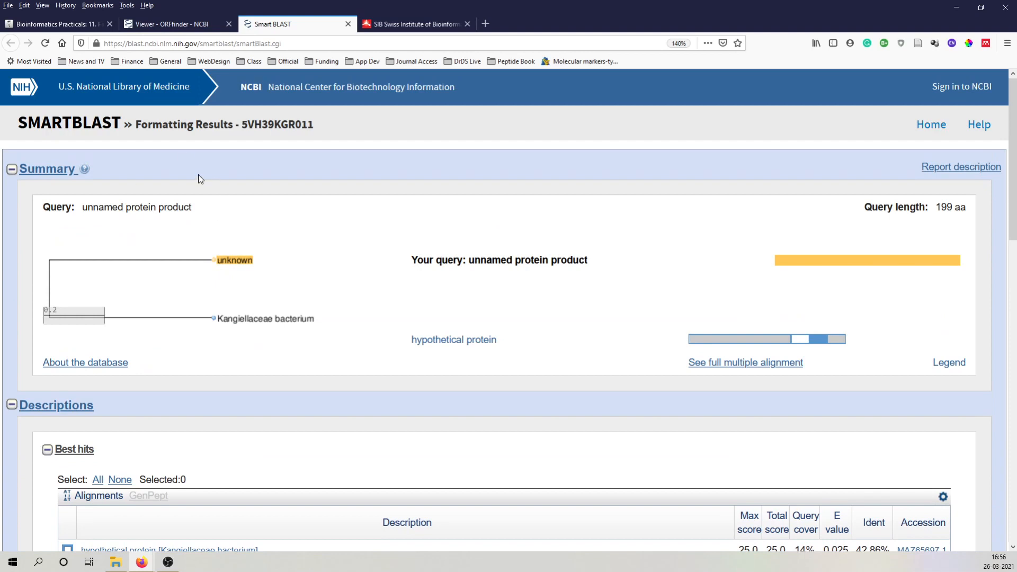
pyautogui.click(348, 24)
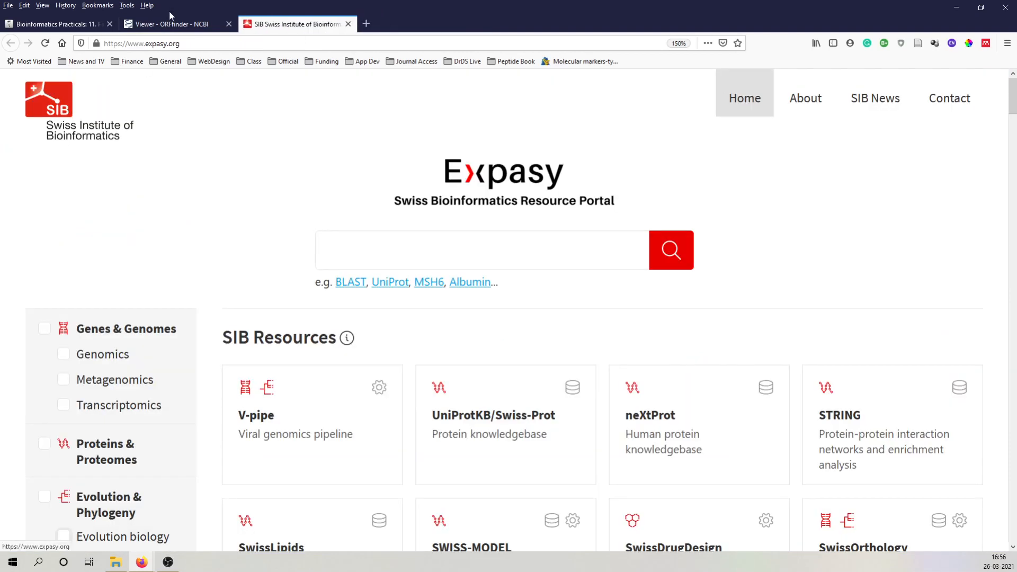
# Go back to the ORFfinder results and compare the ORF map with the six-frame translations and the ORF table.
pyautogui.click(175, 25)
pyautogui.scroll(6, 434, 286)
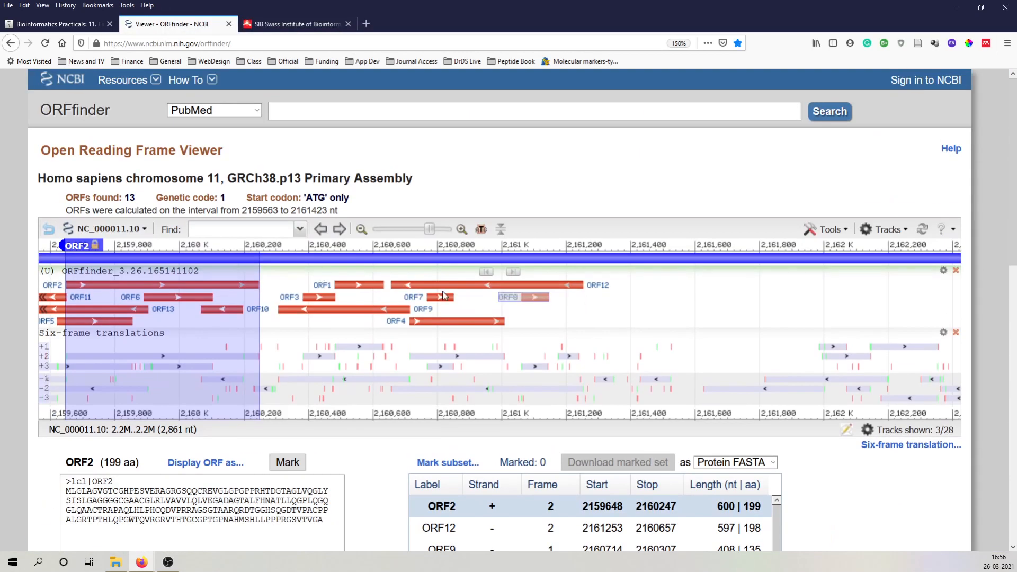
pyautogui.scroll(-2, 256, 316)
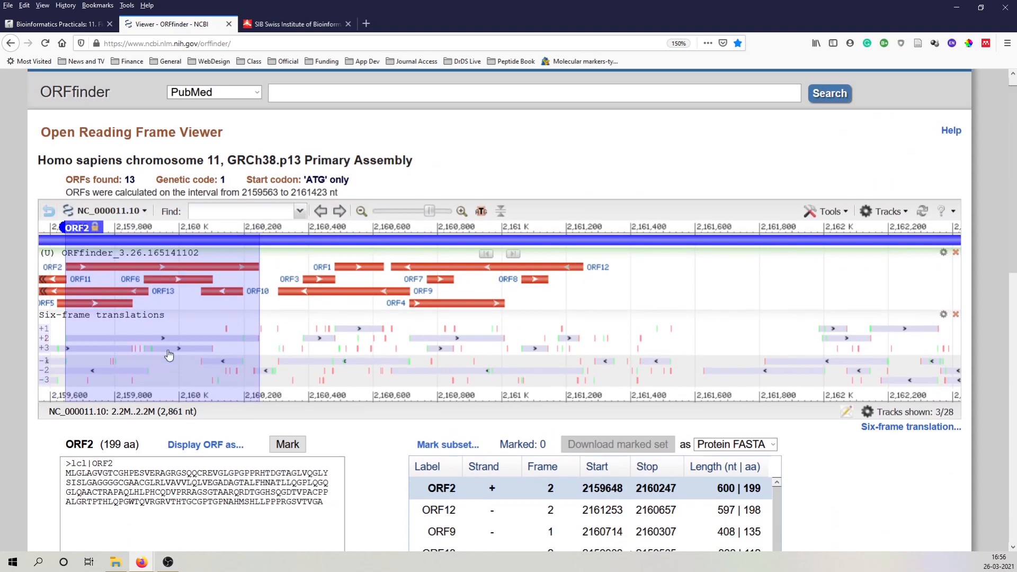
pyautogui.scroll(2, 257, 317)
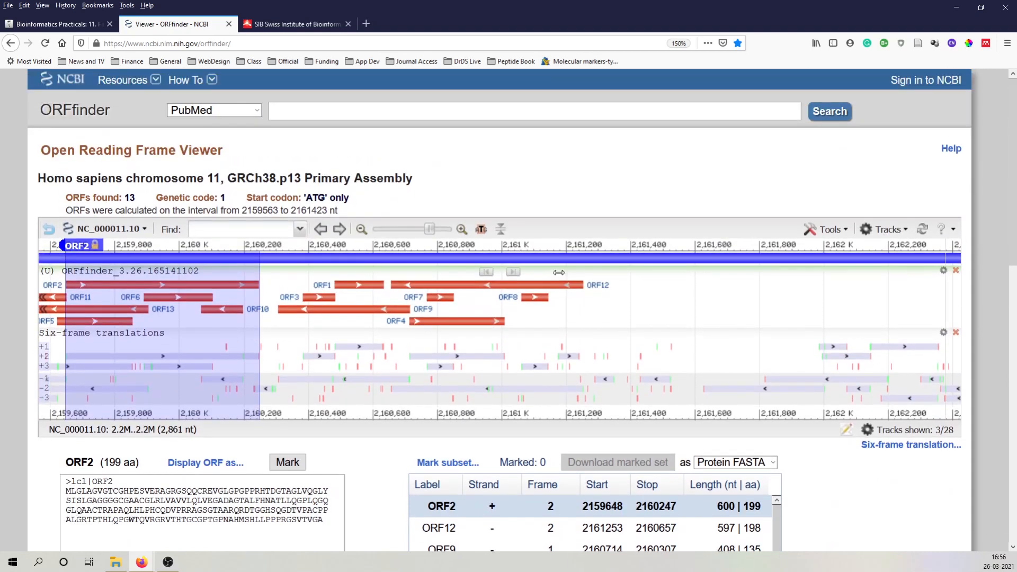
pyautogui.scroll(-3, 506, 271)
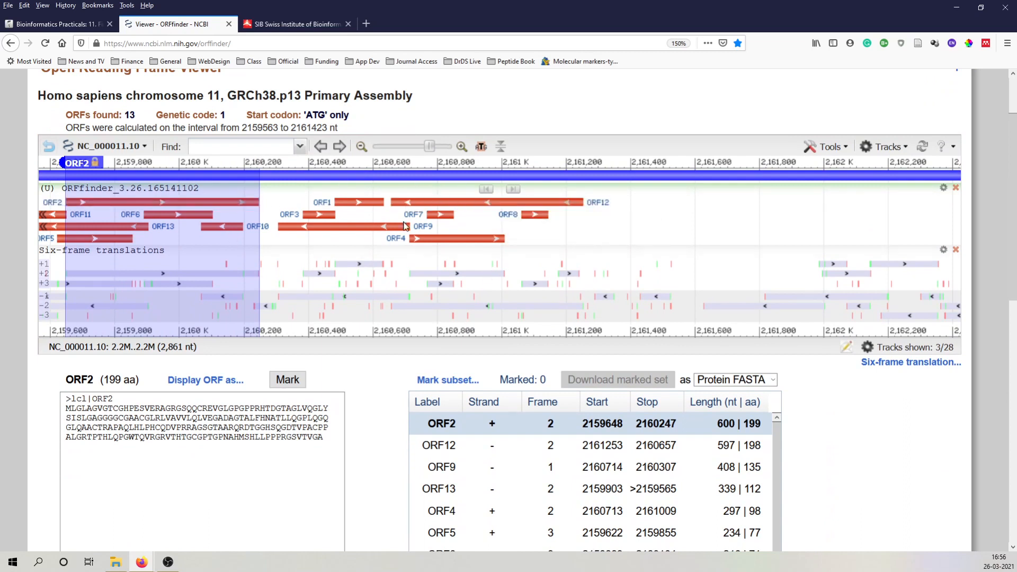
pyautogui.scroll(-3, 462, 229)
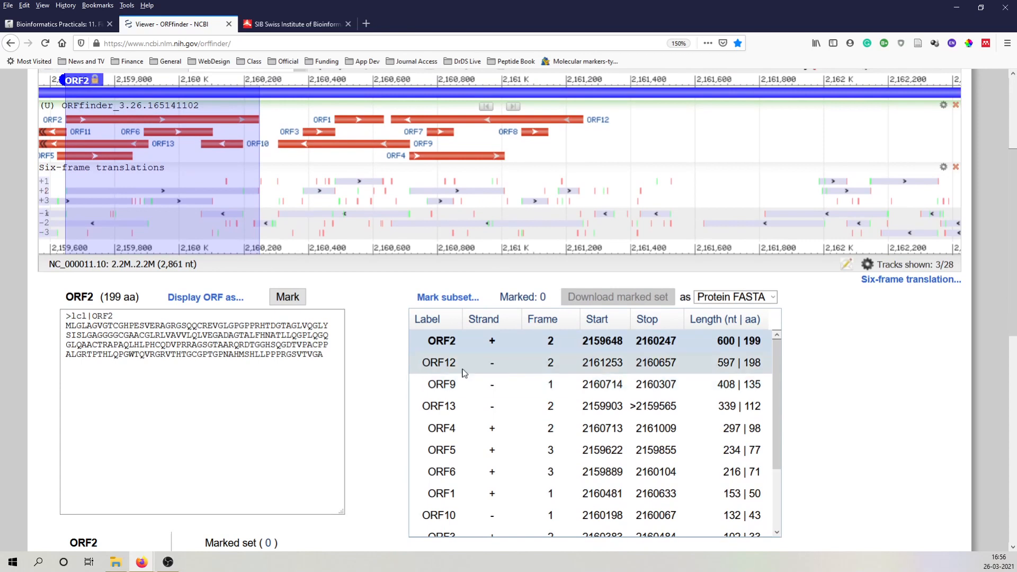
# Select ORF12 and ORF9 in turn in the ORF table, and review their map locations and protein sequences.
pyautogui.click(443, 366)
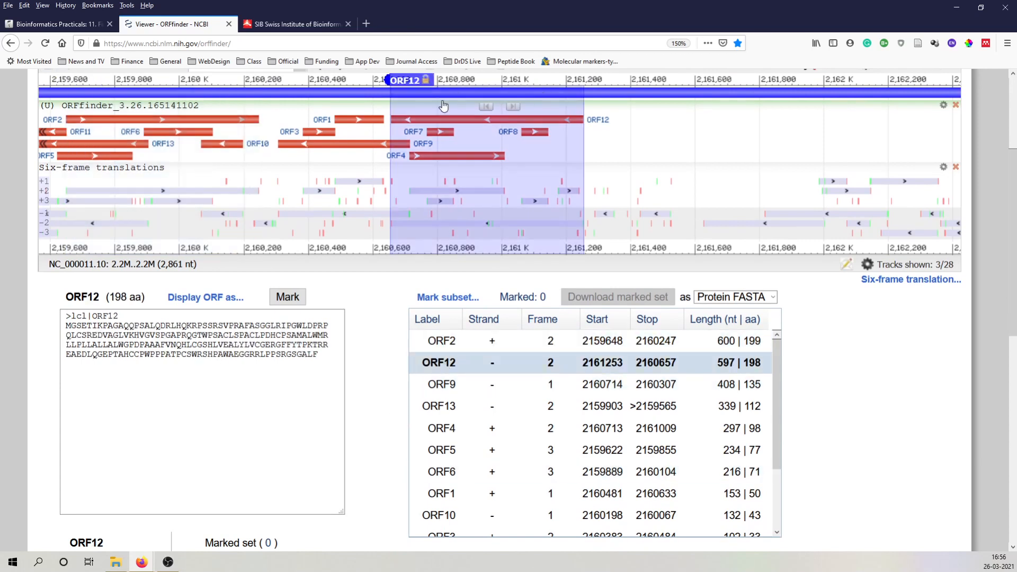
pyautogui.click(435, 381)
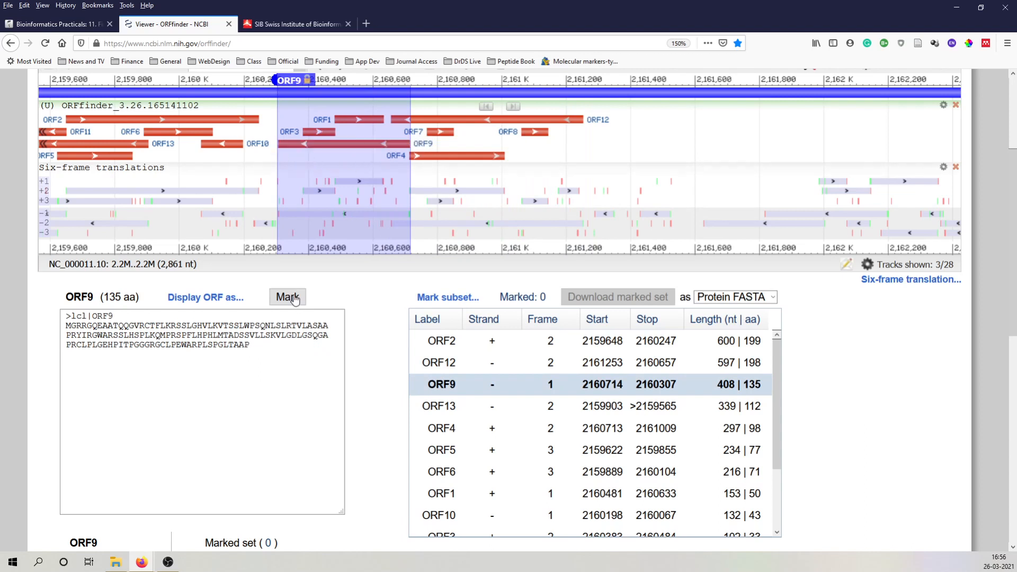
pyautogui.scroll(-2, 227, 388)
pyautogui.scroll(-1, 228, 389)
pyautogui.scroll(3, 227, 388)
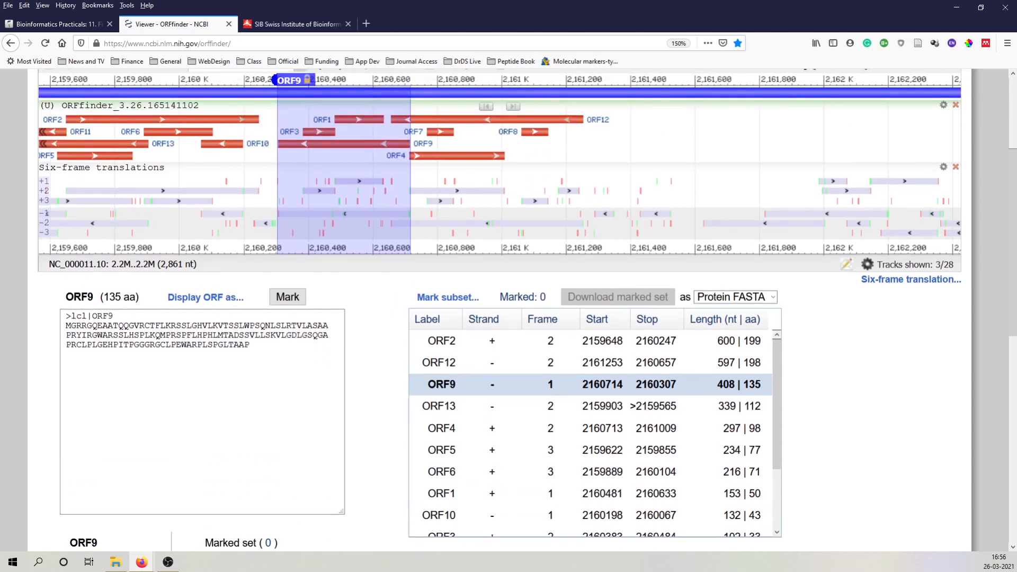